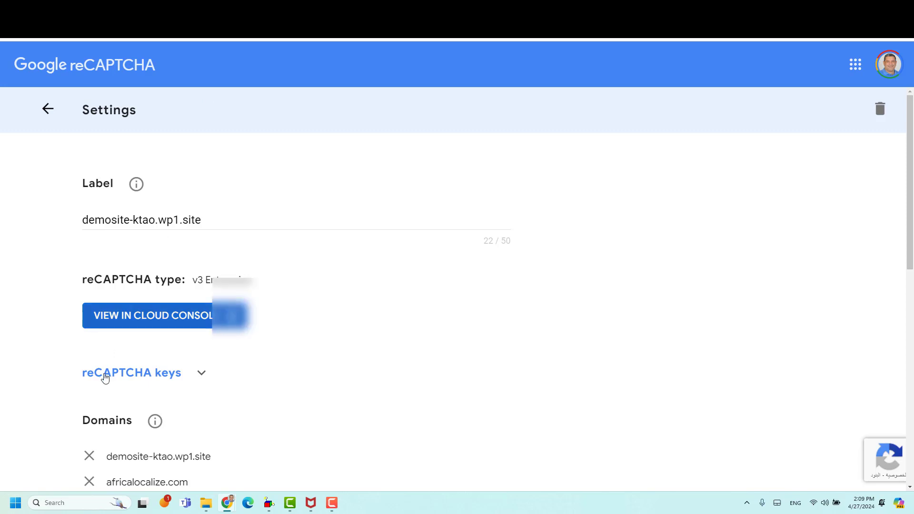
Expand the reCAPTCHA keys section, then bring up the live Contact Us page
click(205, 374)
scroll(349, 322, down, 2)
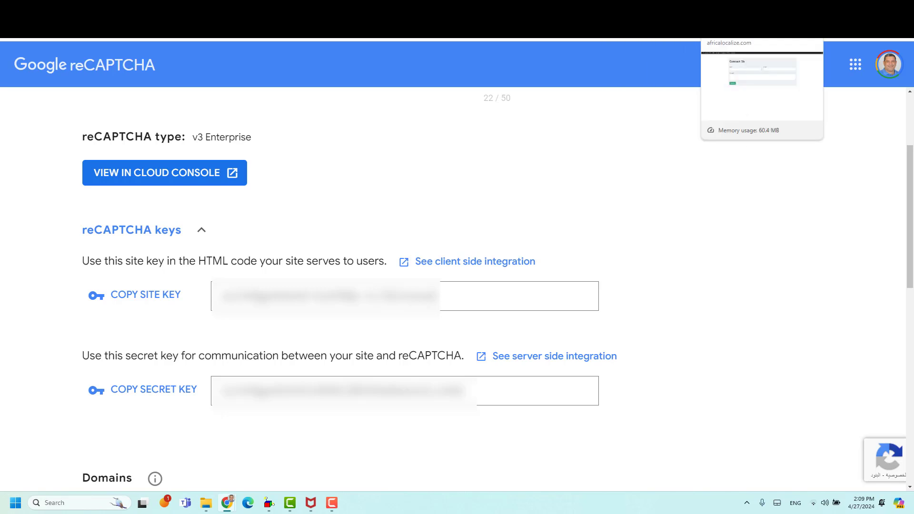
click(665, 21)
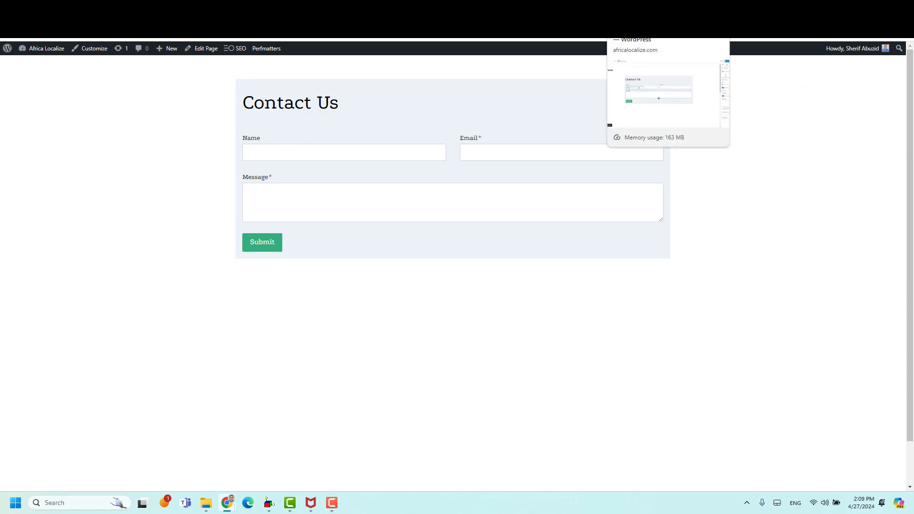
Insert a Kadence Captcha field from the Misc fields under the Message field
click(628, 21)
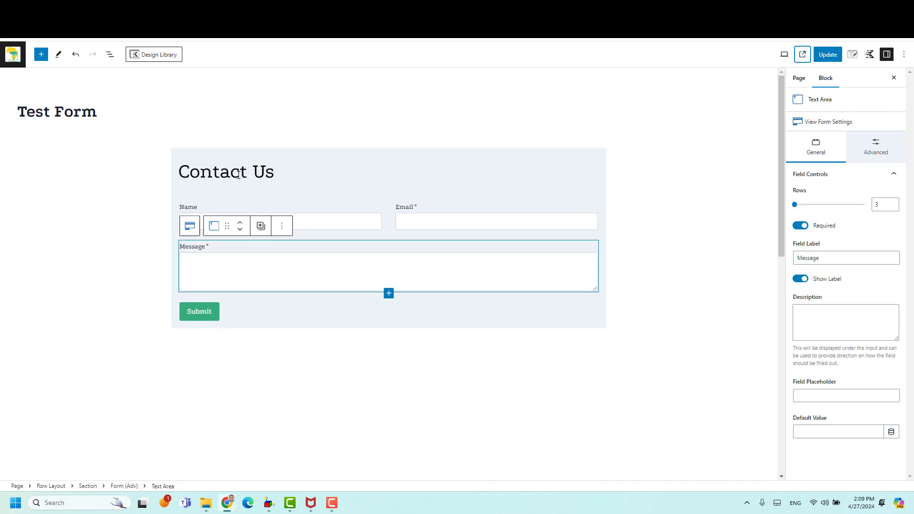
click(389, 294)
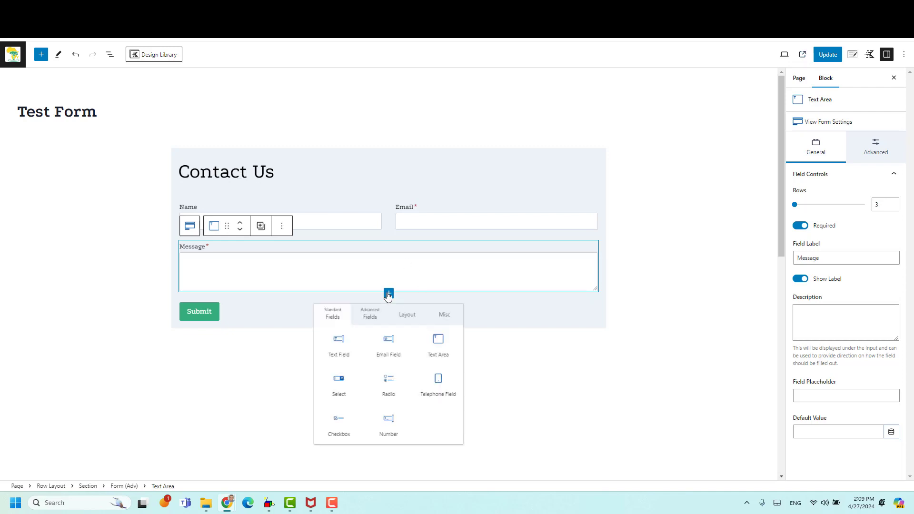
click(442, 318)
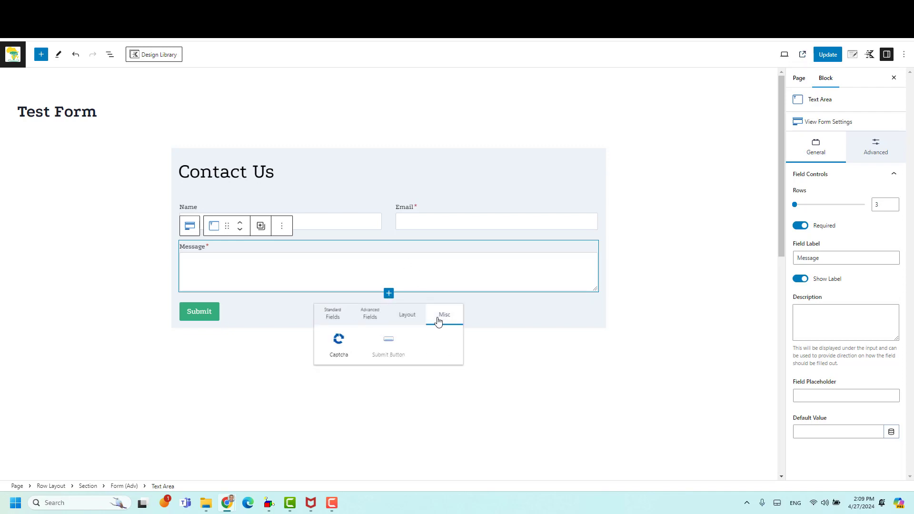
click(337, 347)
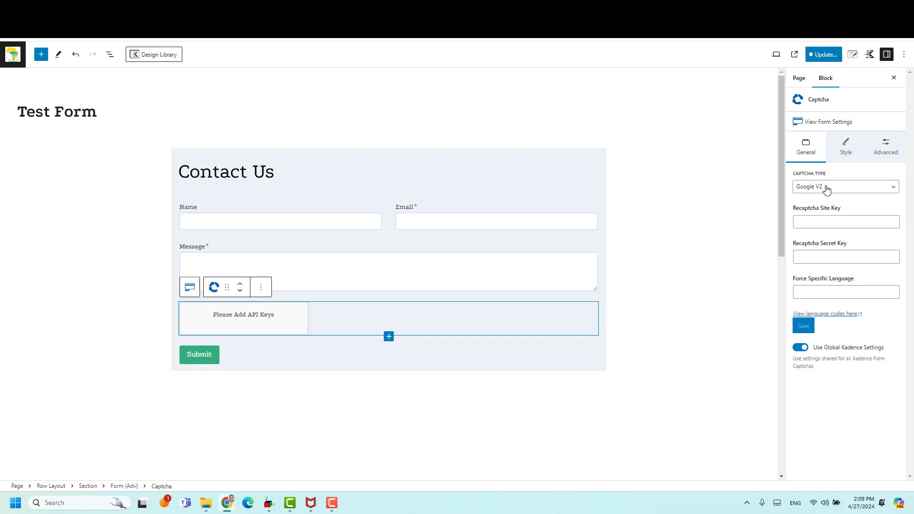
Change the Captcha Type from Google V2 to Google V3
click(827, 187)
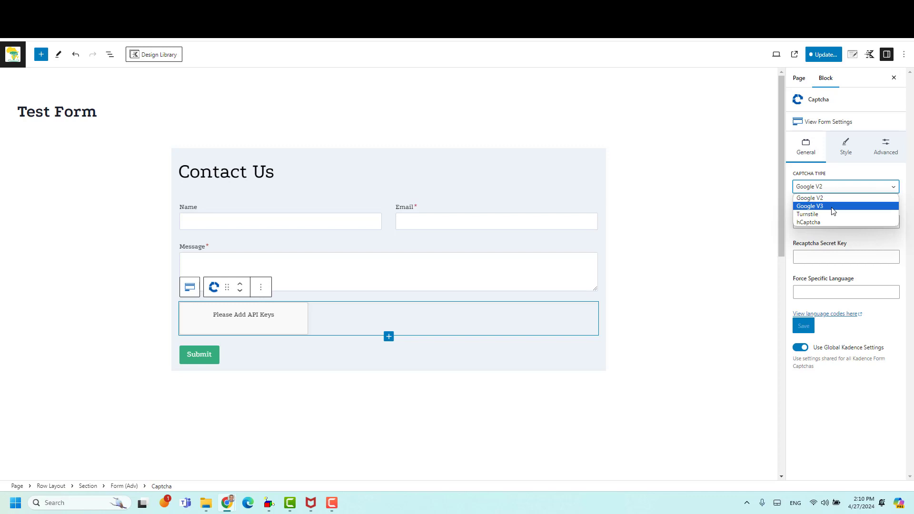
click(833, 206)
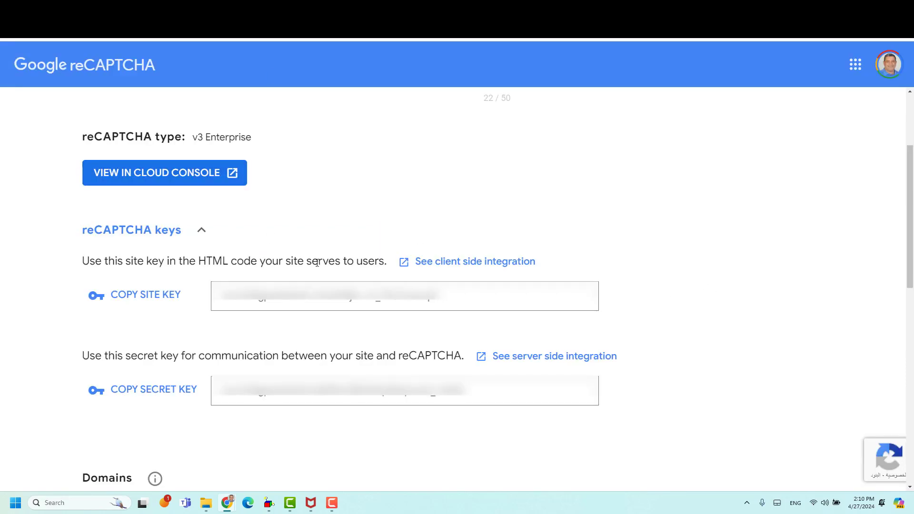
Paste the reCAPTCHA site key and secret key into the Recaptcha key fields and save them
click(167, 298)
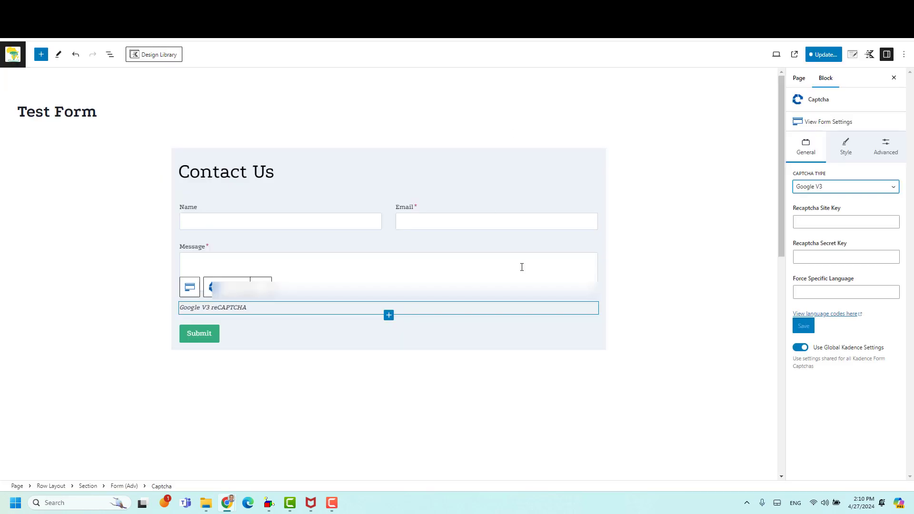
click(857, 223)
key(ctrl+v)
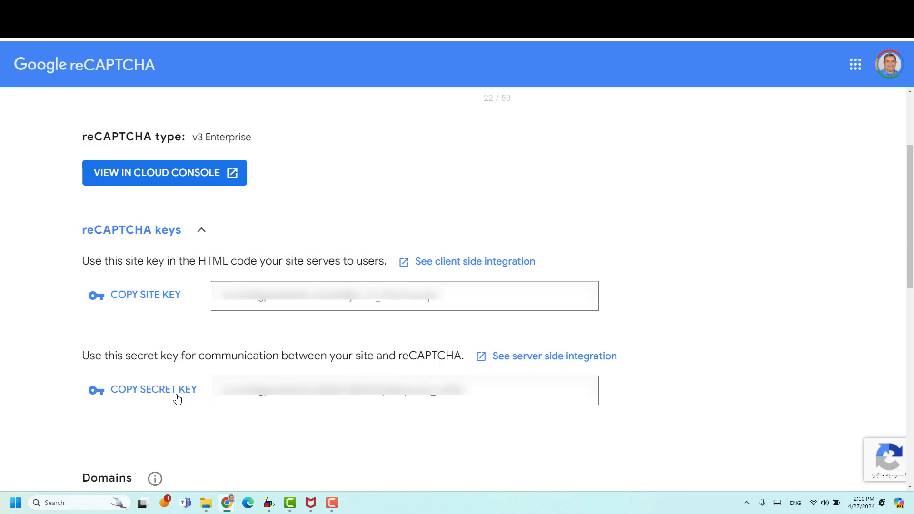
click(175, 393)
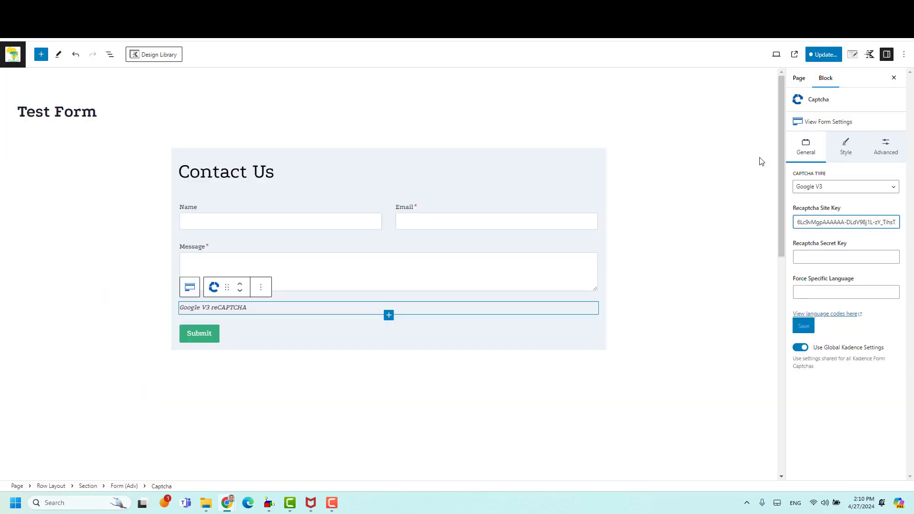
click(856, 256)
key(ctrl+v)
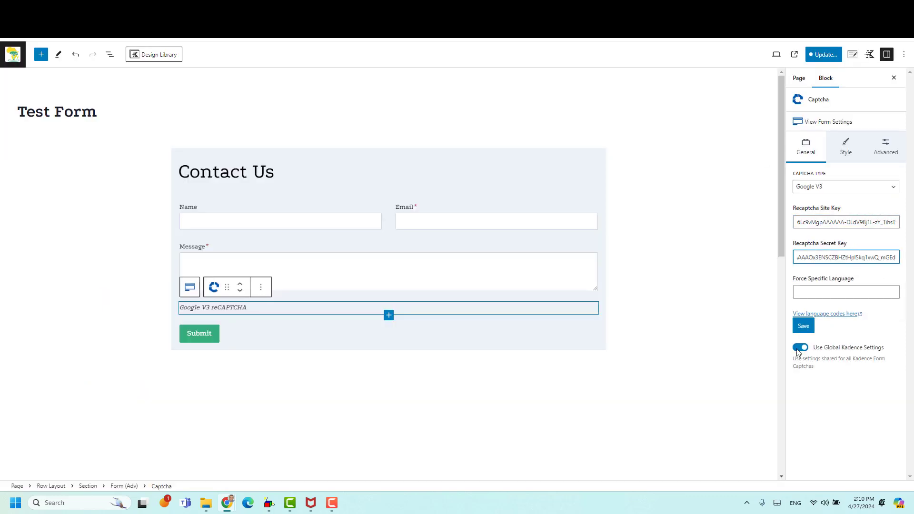
click(805, 326)
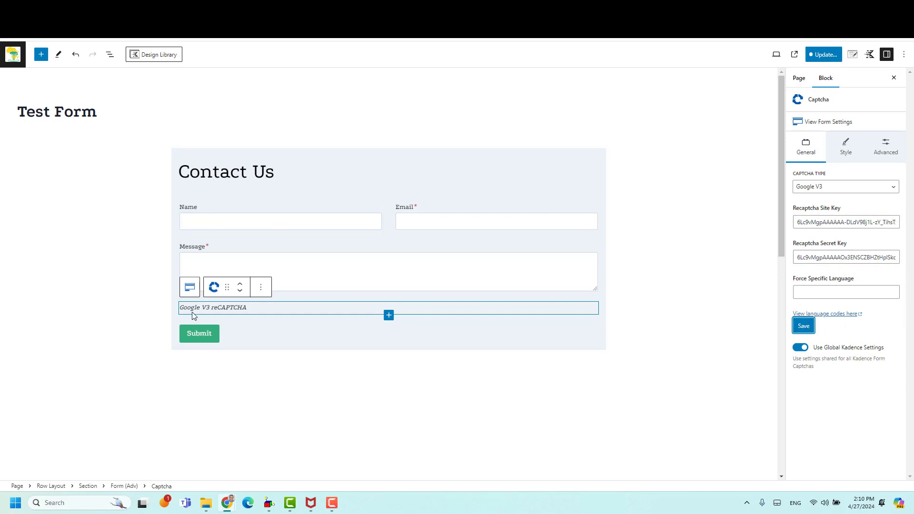
Update the Test Form page and confirm saving the site changes
click(825, 54)
click(828, 55)
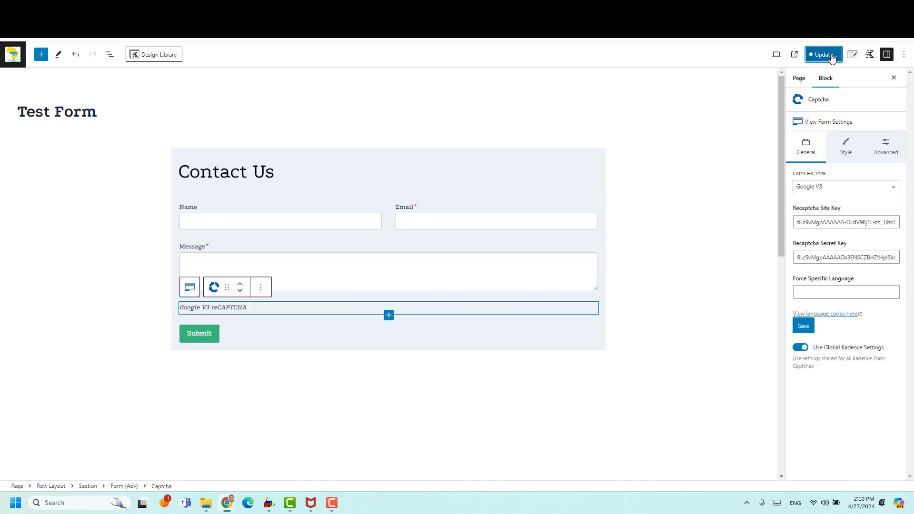
View the live Contact Us page carrying the reCAPTCHA badge
click(803, 54)
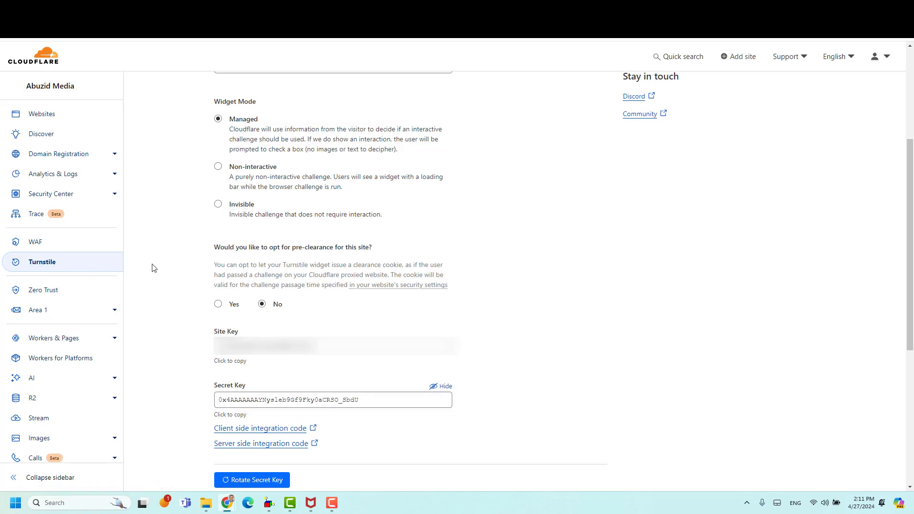
scroll(153, 265, up, 3)
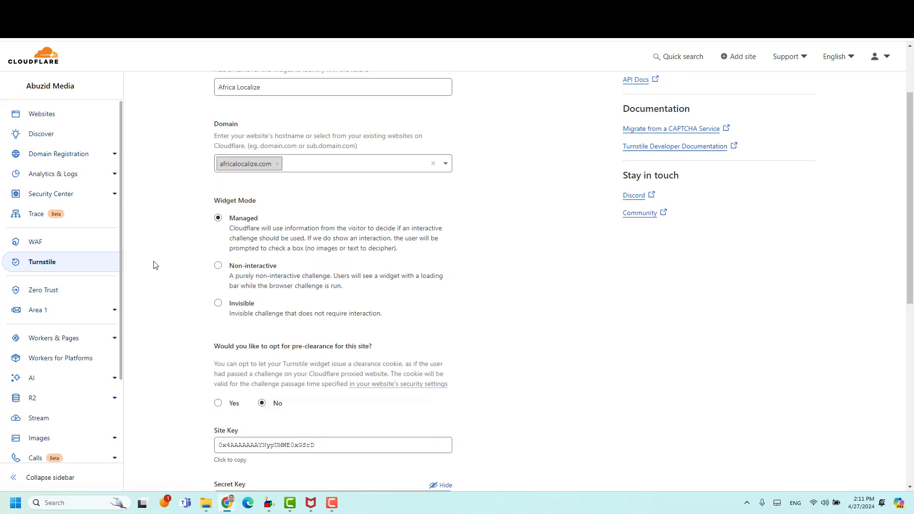
scroll(163, 257, down, 2)
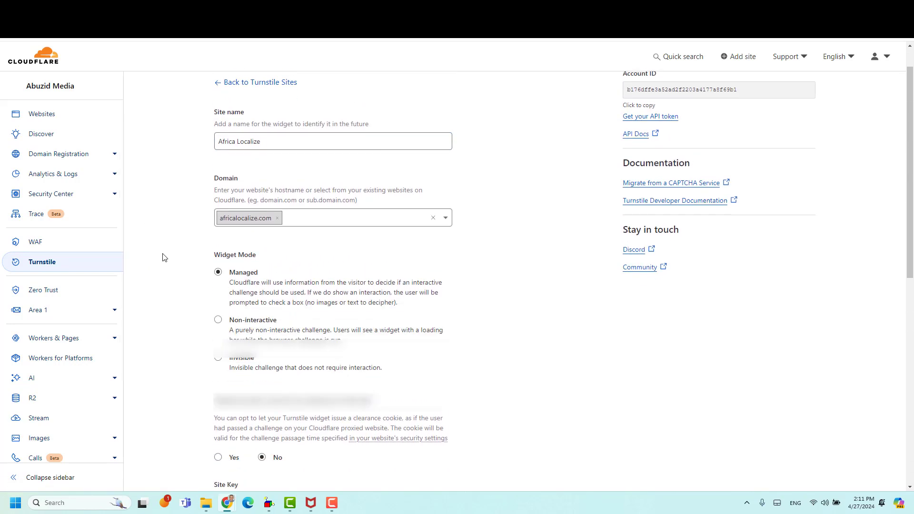
scroll(163, 258, down, 2)
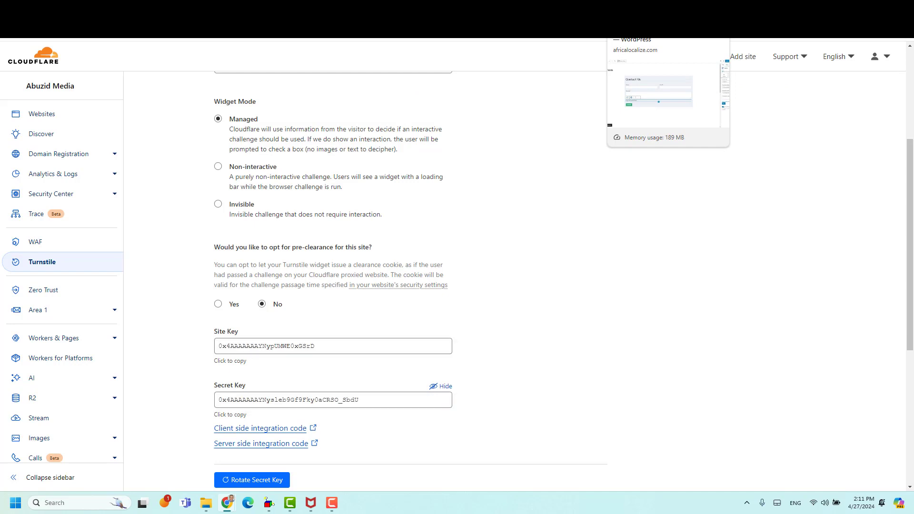
Set the Captcha Type to Turnstile in the editor and save the updated page
click(679, 22)
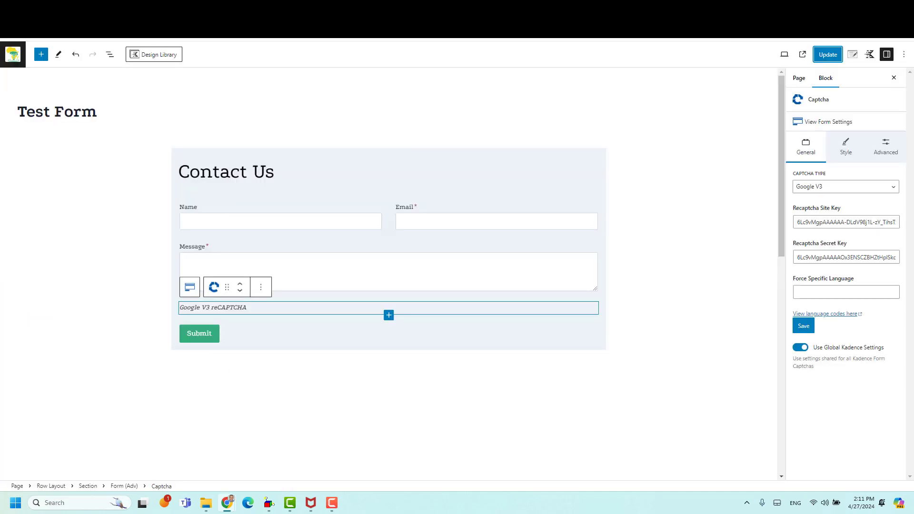
click(836, 188)
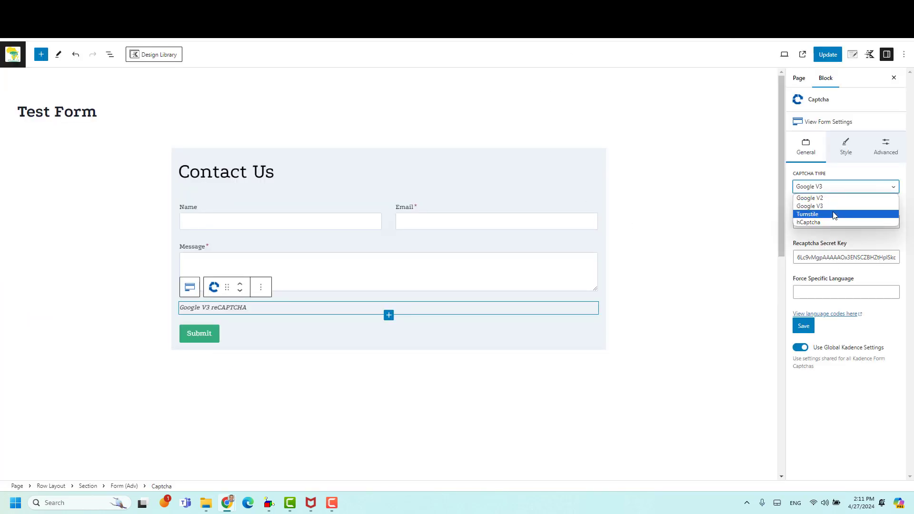
click(834, 213)
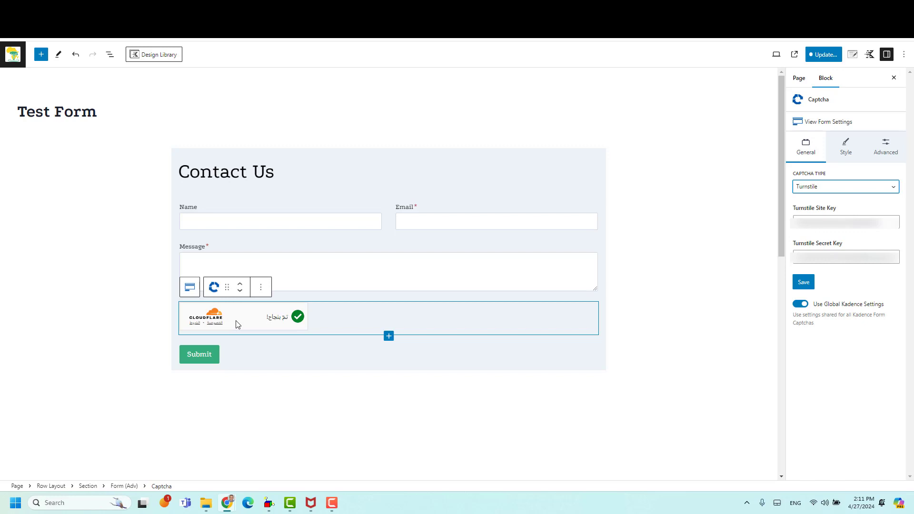
click(824, 54)
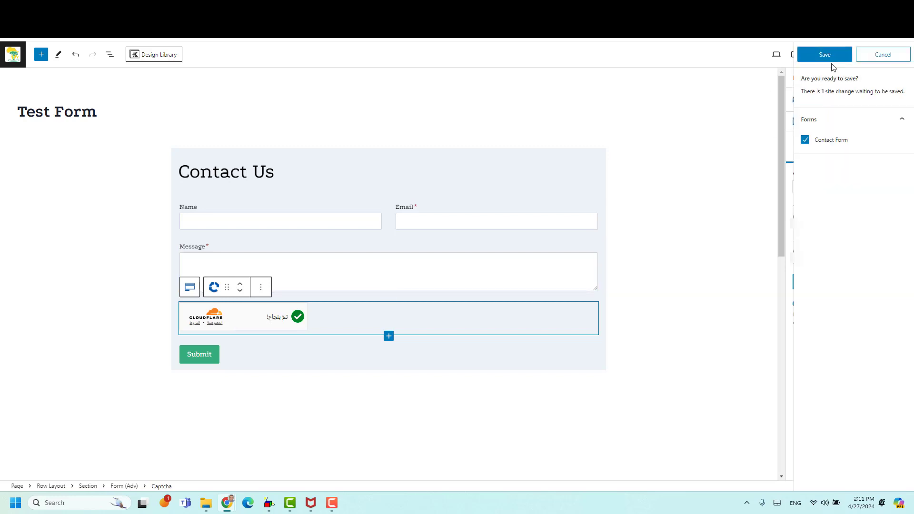
click(825, 56)
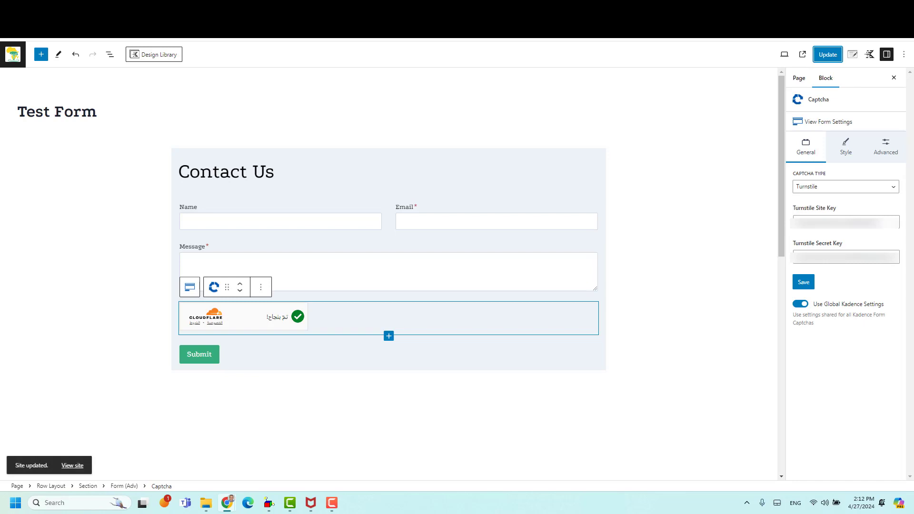
View the live Contact Us page with the Turnstile check above Submit
click(777, 54)
click(743, 125)
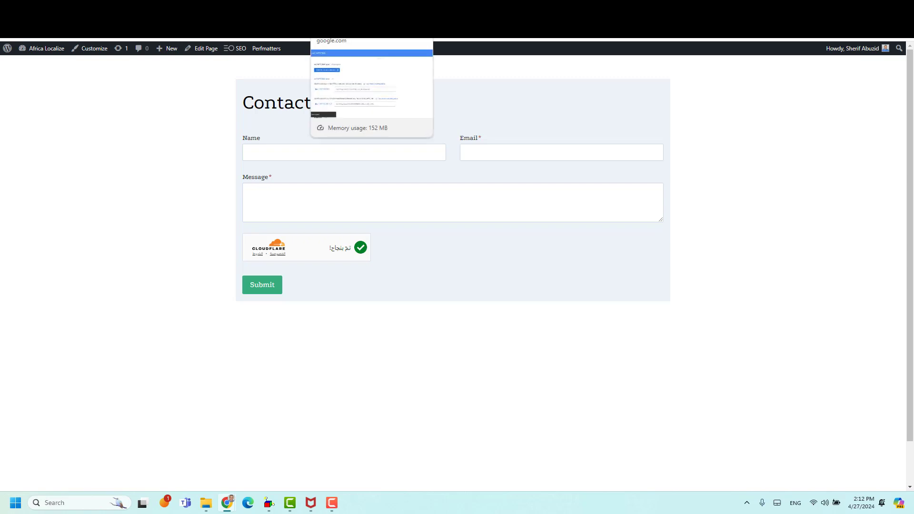
Return to the Google reCAPTCHA settings for the demosite key
click(343, 22)
scroll(394, 178, up, 2)
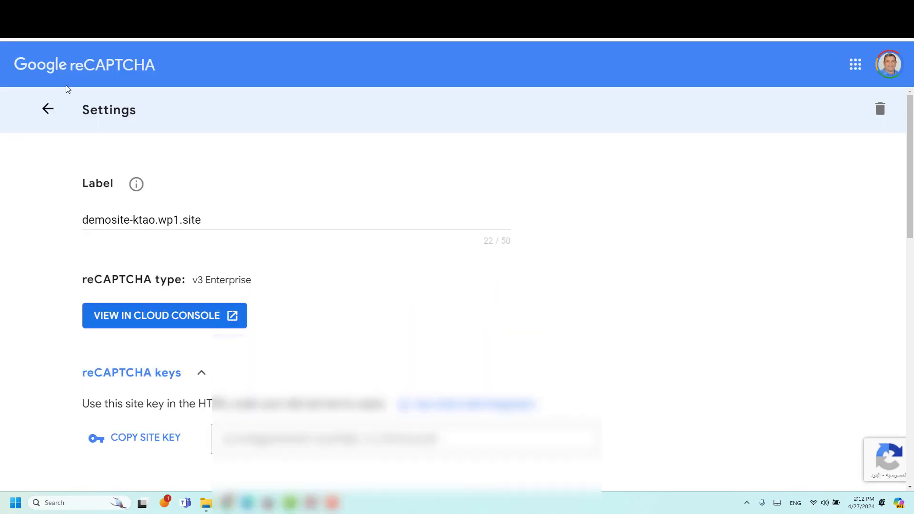